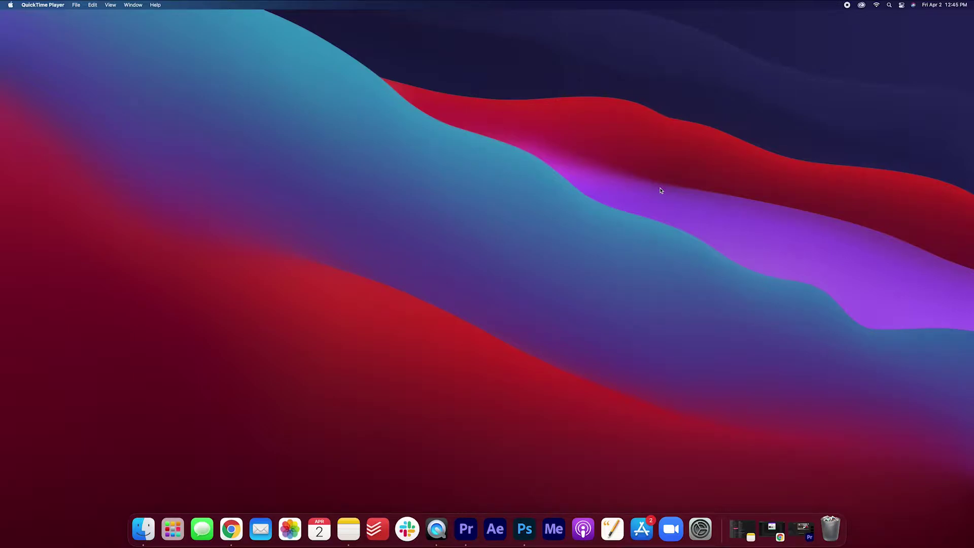
Play and scrub through the street clip to preview it, then show the Effects panel.
click(466, 530)
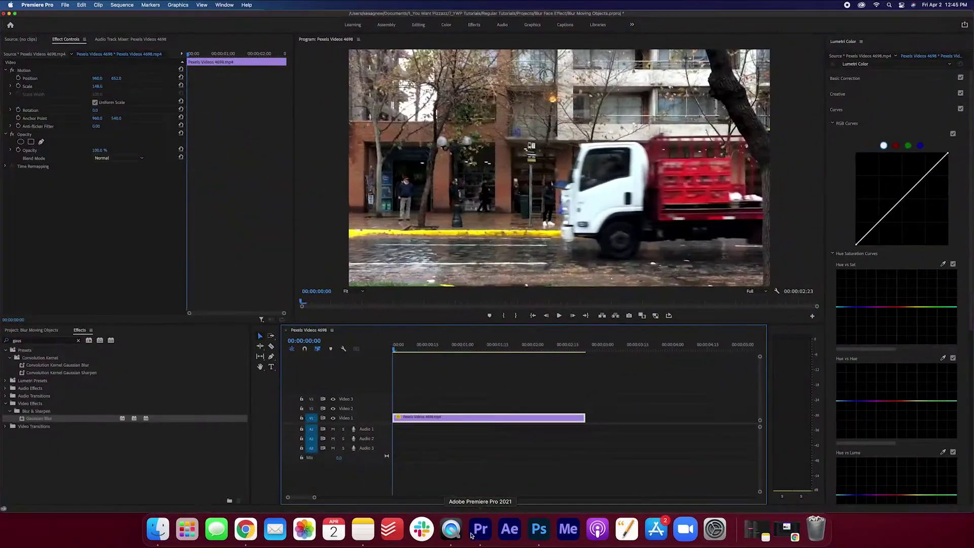
click(475, 376)
key(space)
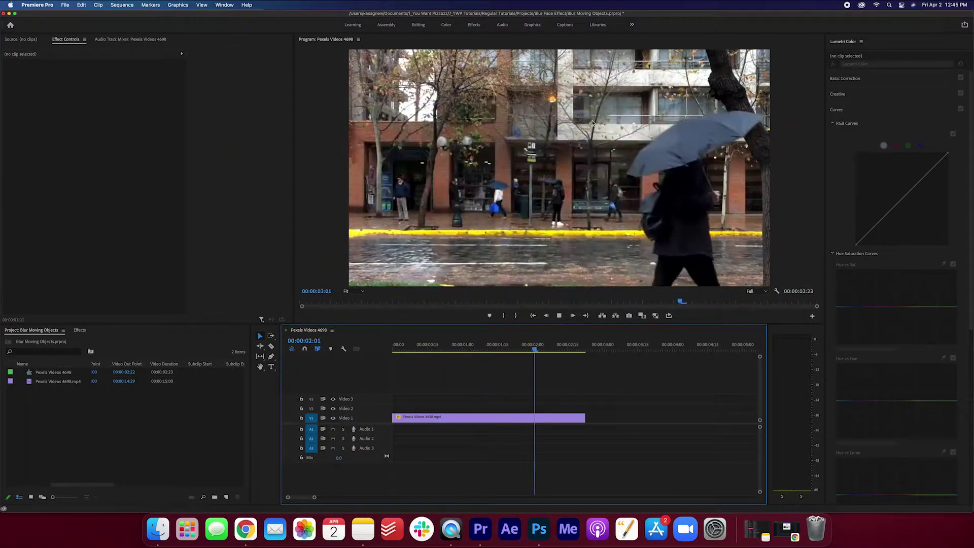
click(508, 345)
drag(508, 344, 384, 345)
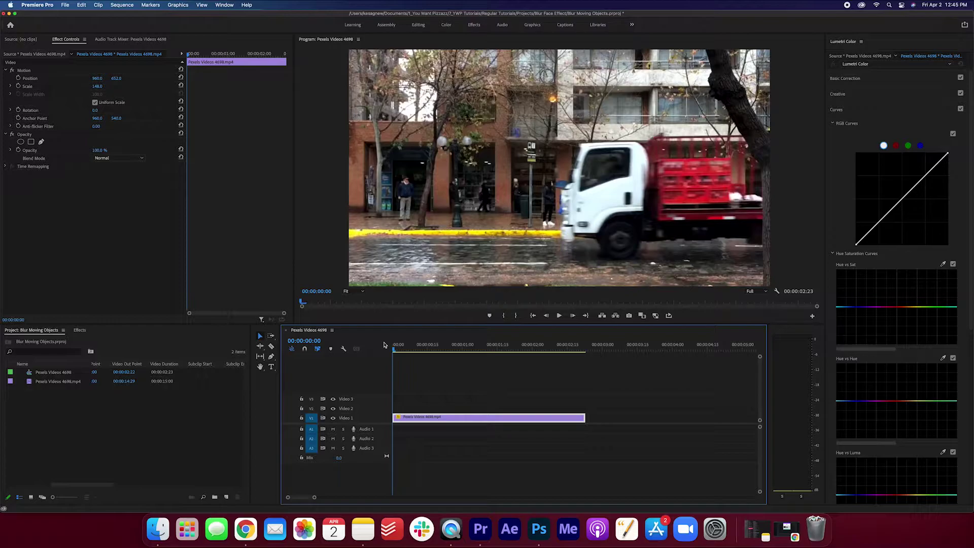
mouse_move(385, 345)
mouse_down()
mouse_move(551, 345)
mouse_move(481, 335)
mouse_move(367, 346)
mouse_up()
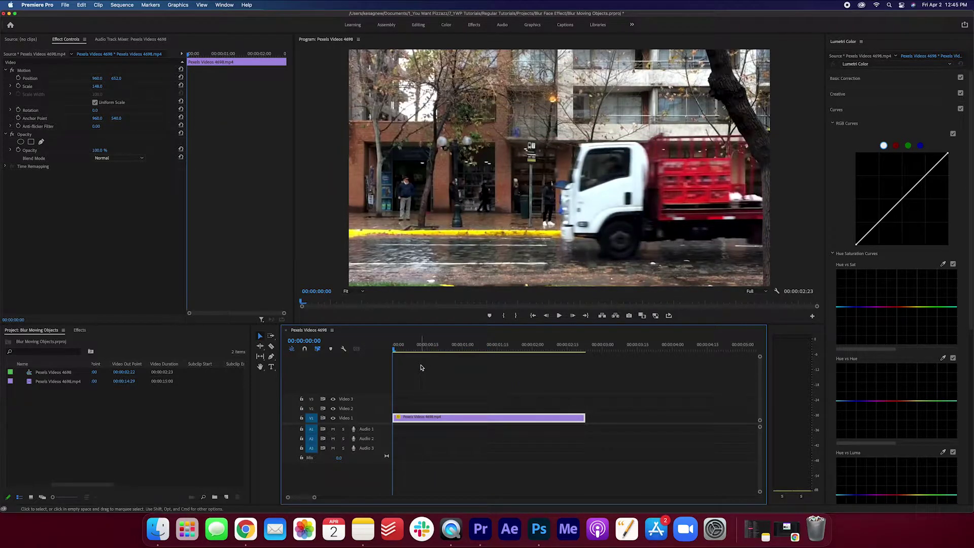
click(83, 331)
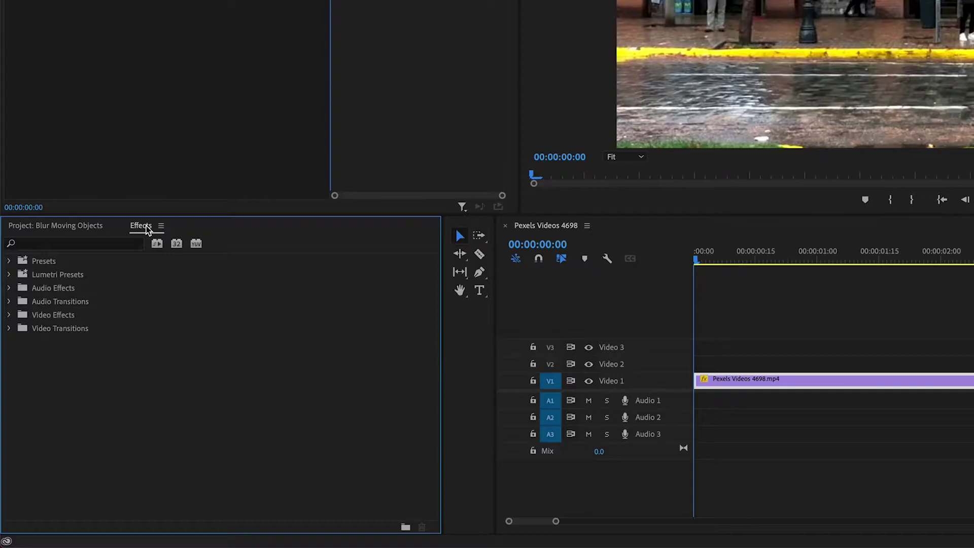
Search Effects for 'gaus' and drop Gaussian Blur onto the Pexels Videos 4698 clip on V1.
click(115, 243)
text(gaus)
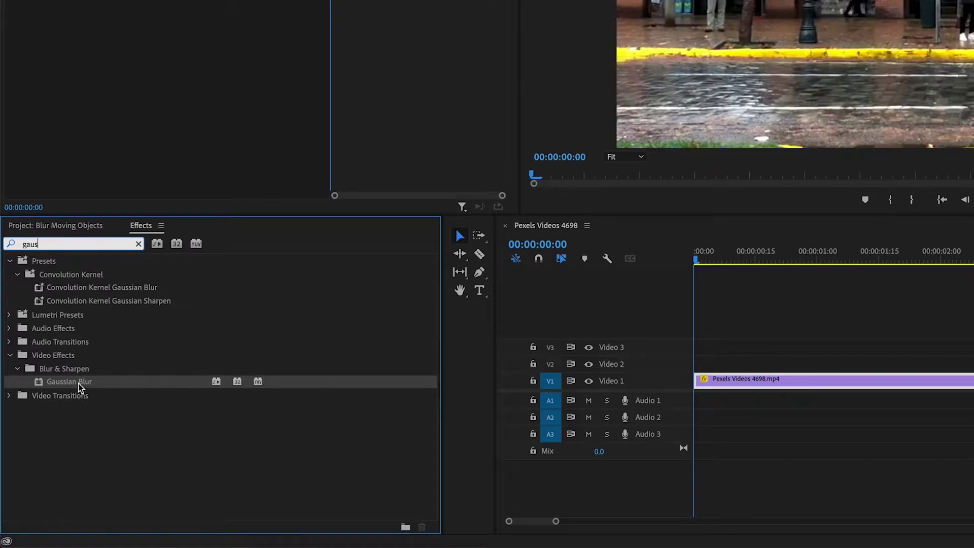
drag(72, 387, 799, 387)
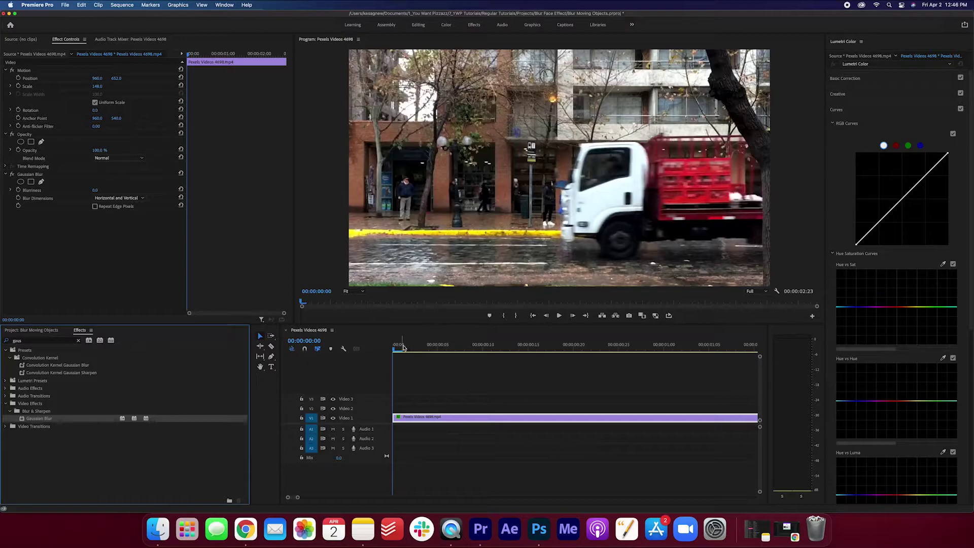
At 00:00:00:17, trace a free-draw bezier blur mask around the woman's face under her umbrella.
drag(401, 349, 552, 350)
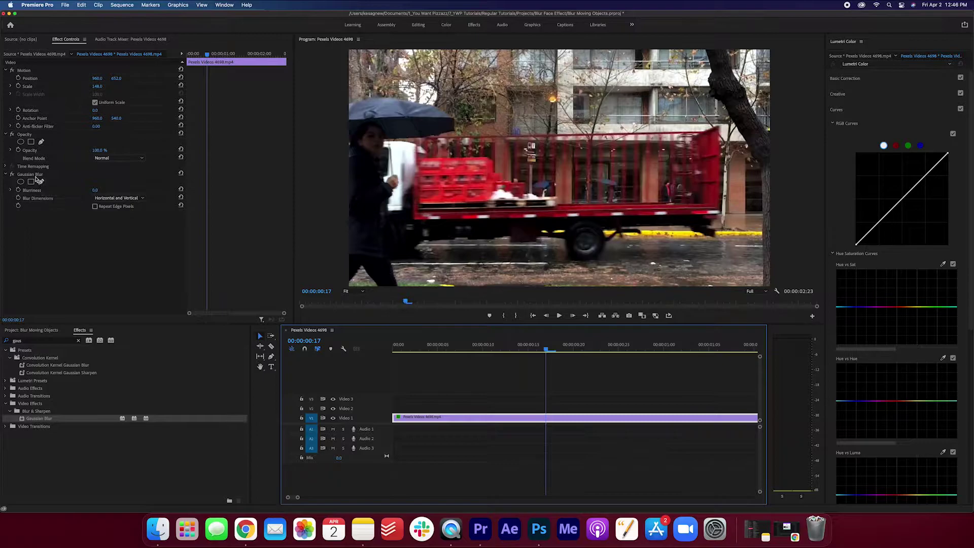
click(41, 183)
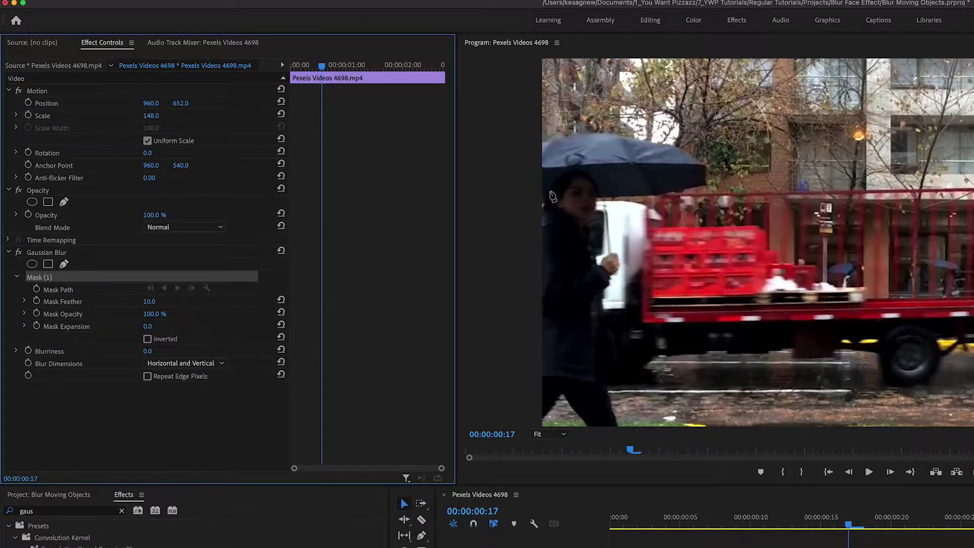
click(550, 192)
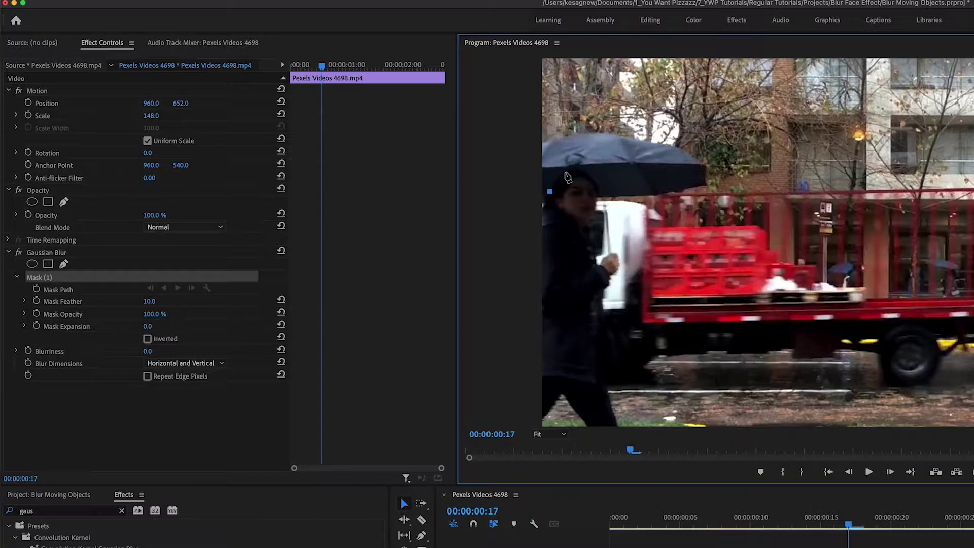
click(566, 172)
drag(567, 172, 550, 197)
click(570, 215)
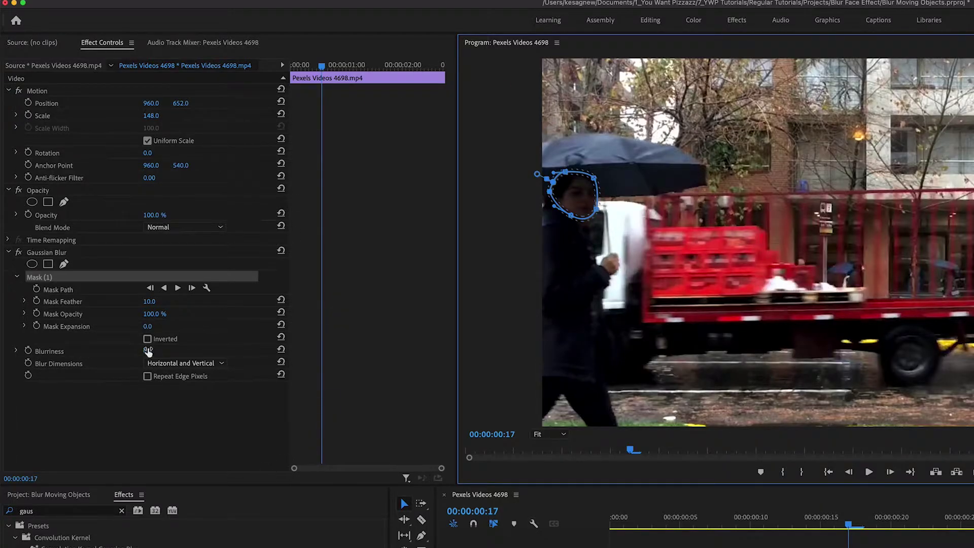
Raise Blurriness to 26 and Mask Feather to 35, saving the project along the way.
drag(147, 351, 190, 351)
key(super+s)
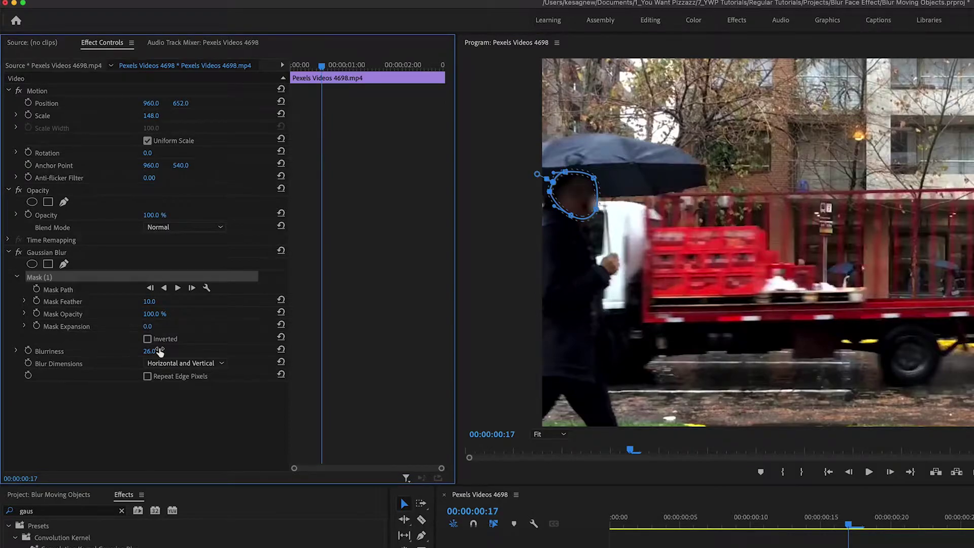
drag(139, 303, 184, 302)
click(151, 426)
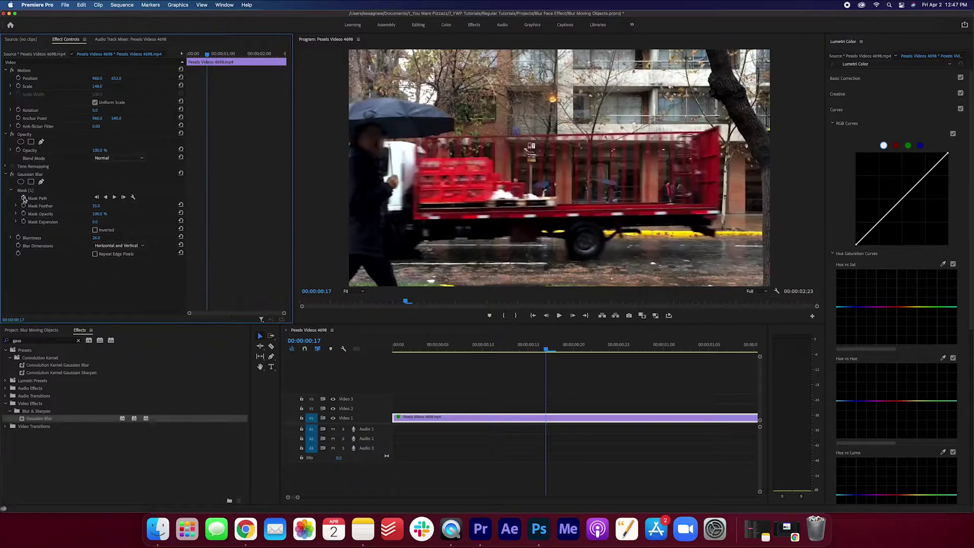
Add a Mask Path keyframe at 00:00:00:17, then move back to 00:00:00:14.
click(24, 198)
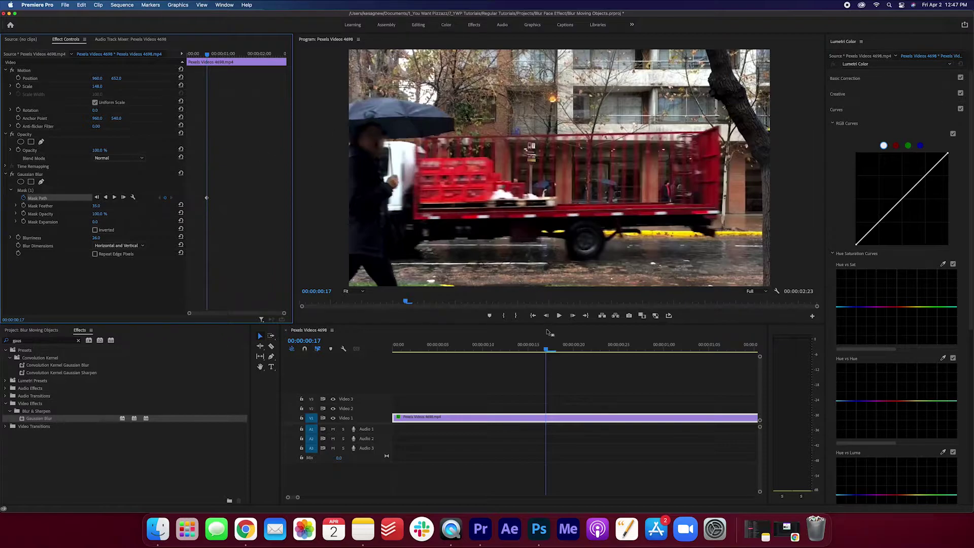
drag(547, 350, 519, 358)
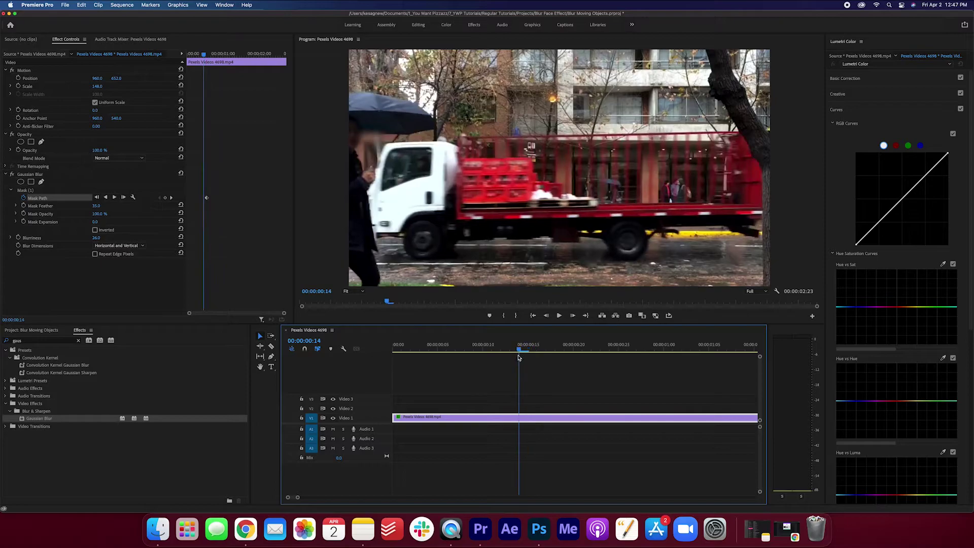
Reposition the blur mask onto her head at 00:00:00:14 and 00:00:00:11, then scrub to check it.
click(30, 191)
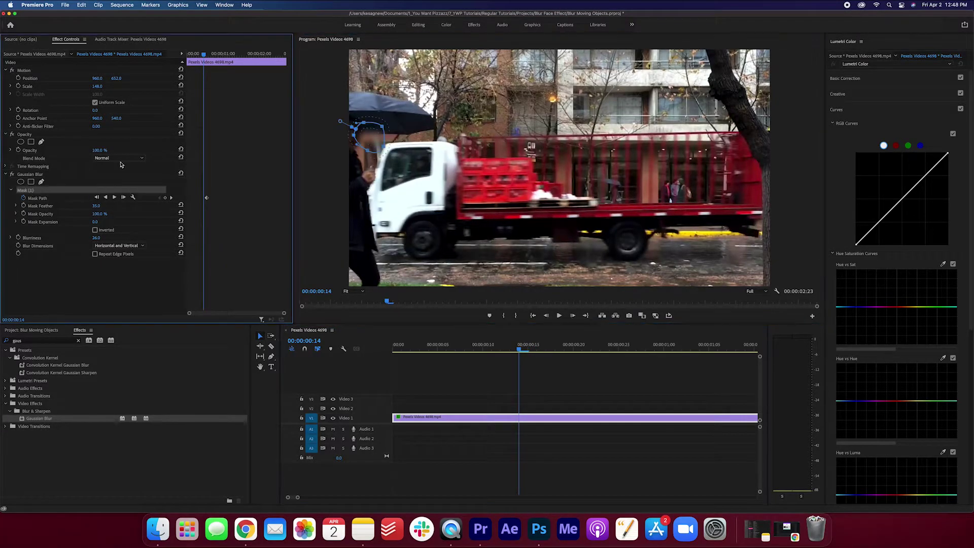
click(370, 138)
drag(370, 138, 354, 135)
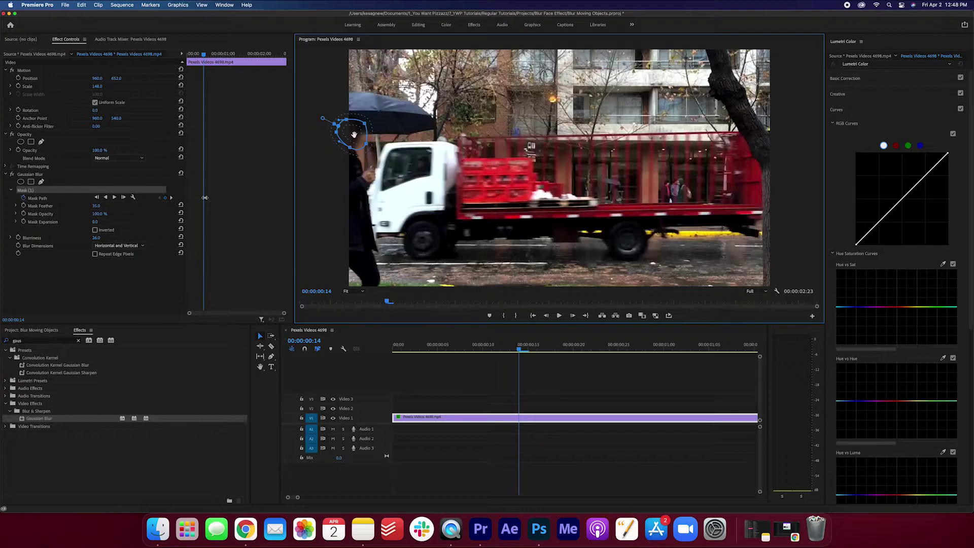
drag(511, 350, 492, 352)
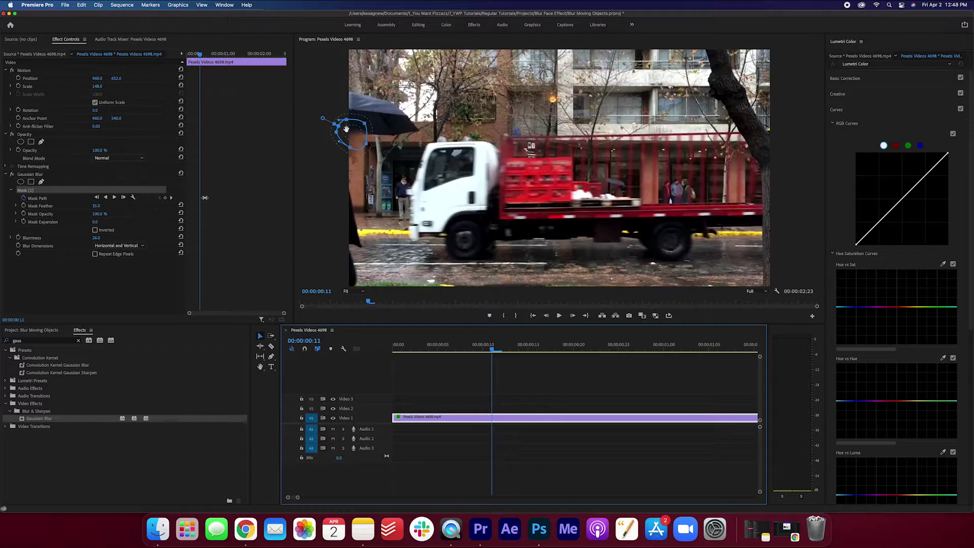
drag(352, 133, 324, 133)
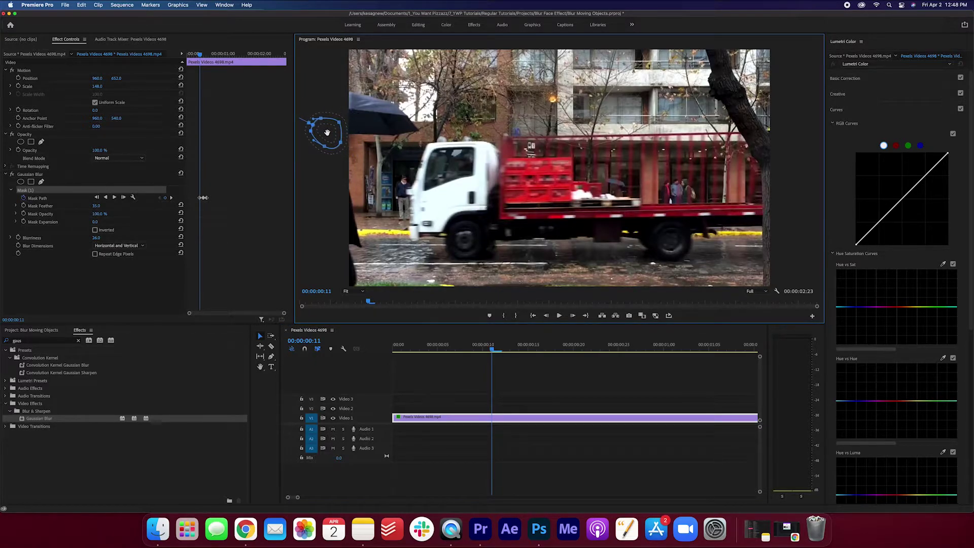
click(501, 350)
drag(501, 350, 546, 350)
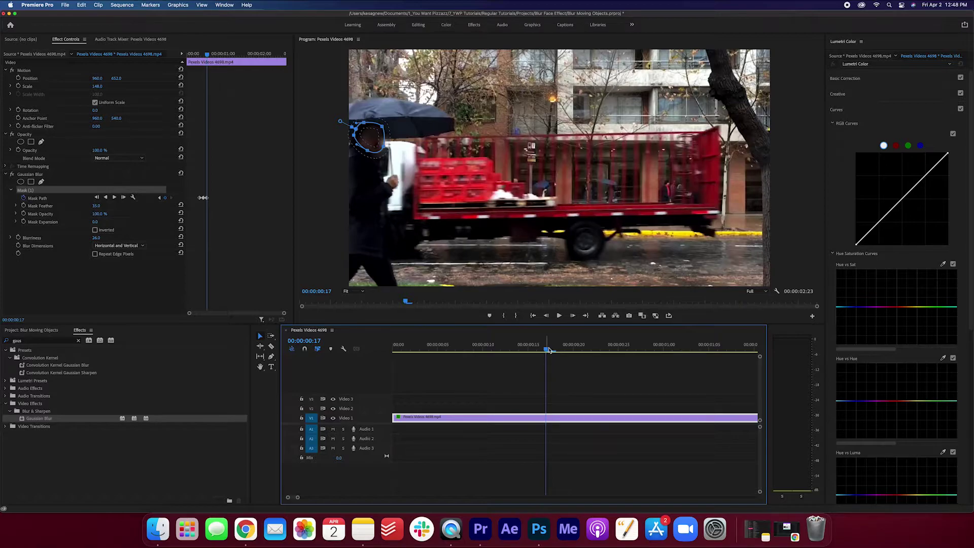
Move the blur mask onto the walker's head at frames 21, 27 and 1:03.
scroll(508, 350, right, 2)
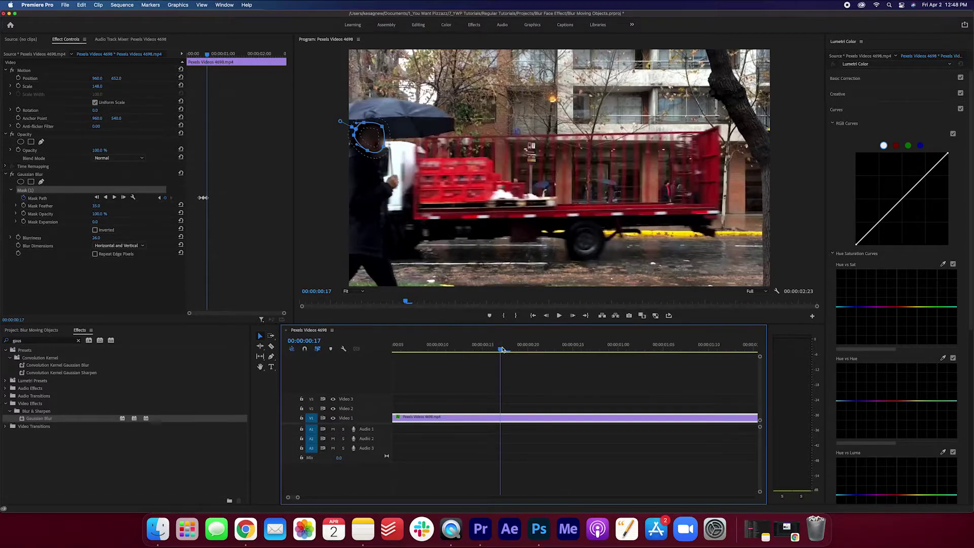
drag(502, 349, 546, 349)
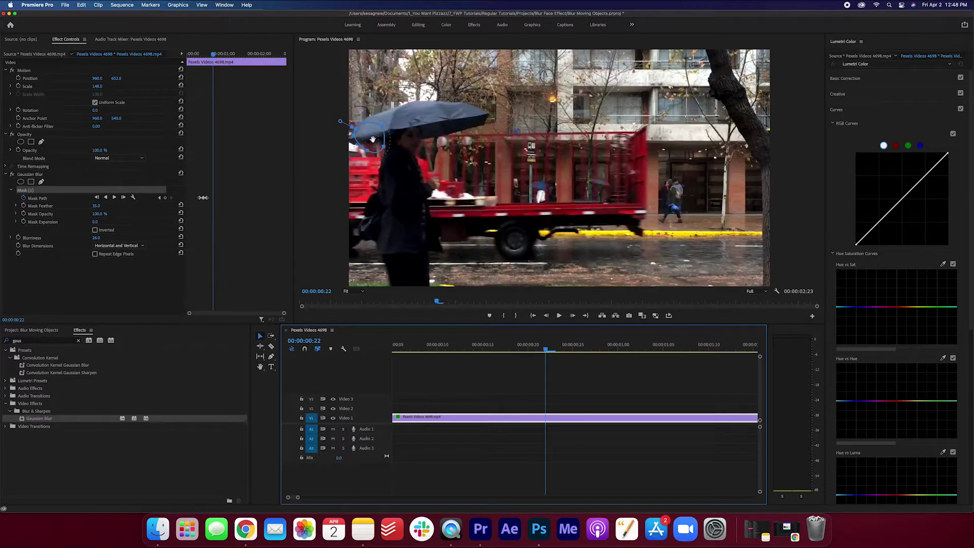
drag(373, 139, 411, 139)
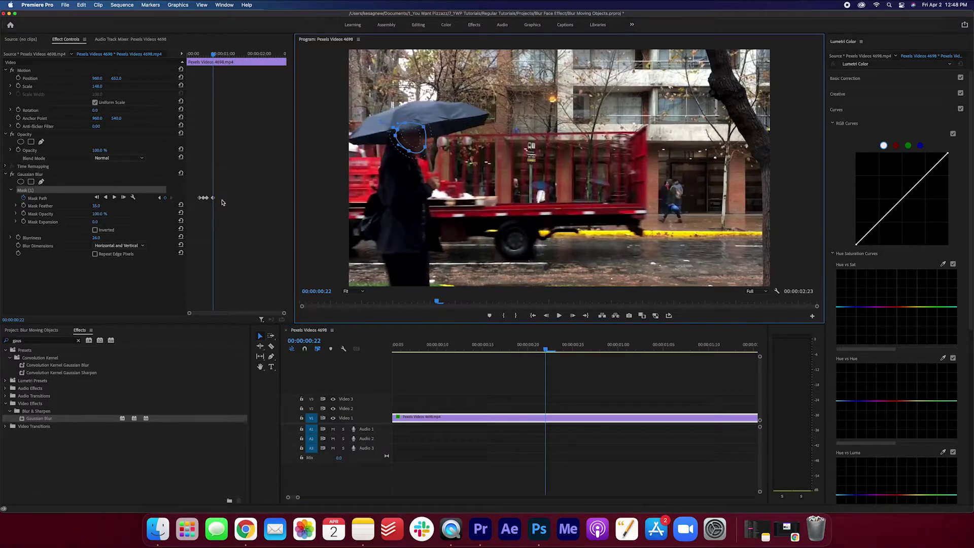
drag(558, 350, 591, 349)
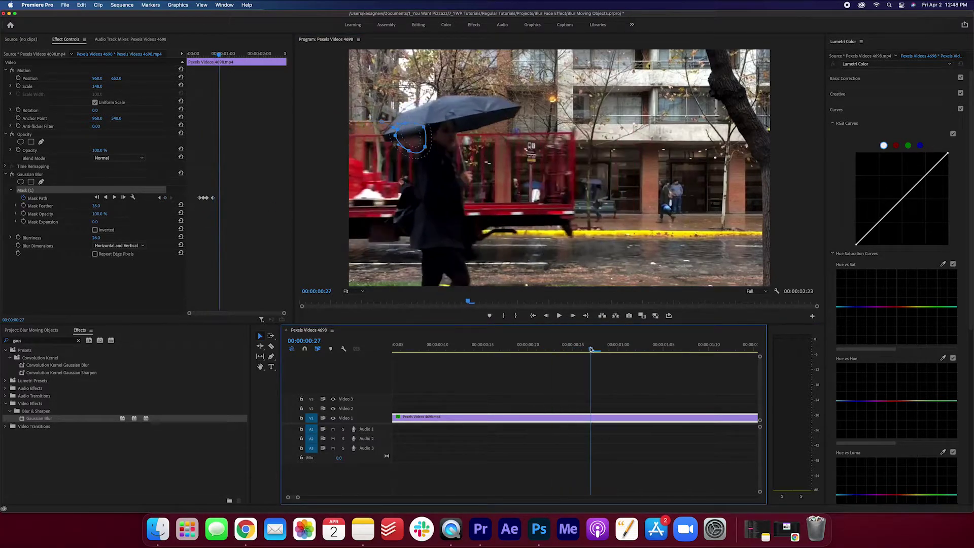
drag(425, 152, 459, 150)
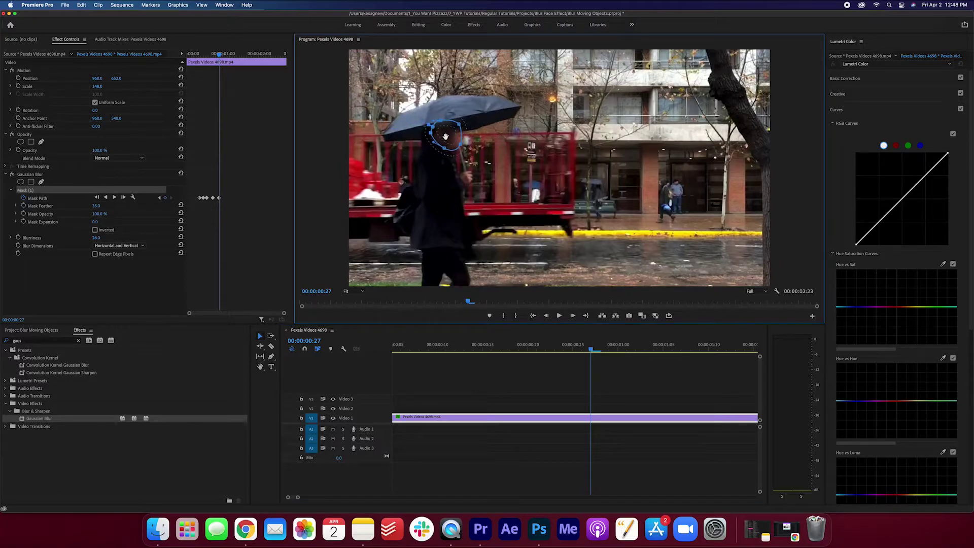
key(minus)
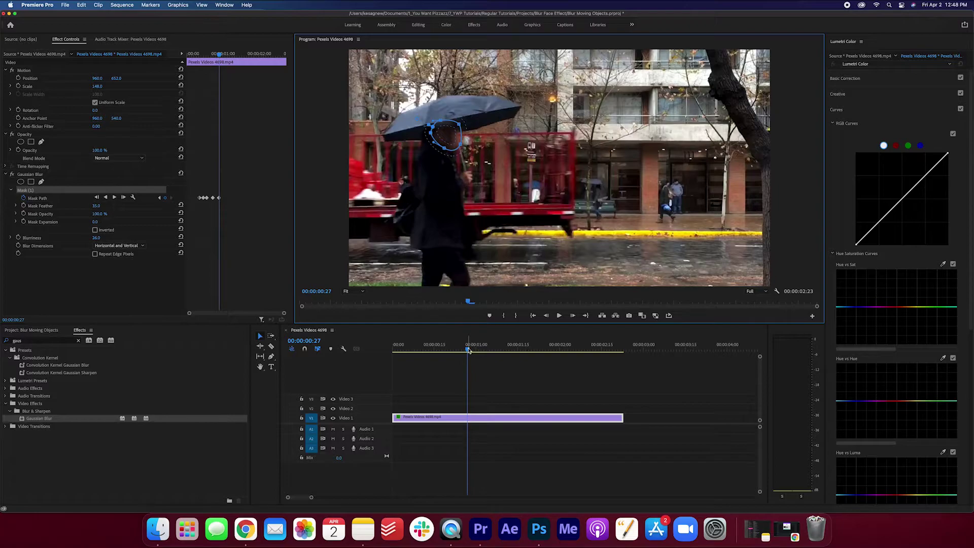
drag(469, 350, 485, 350)
drag(443, 151, 485, 160)
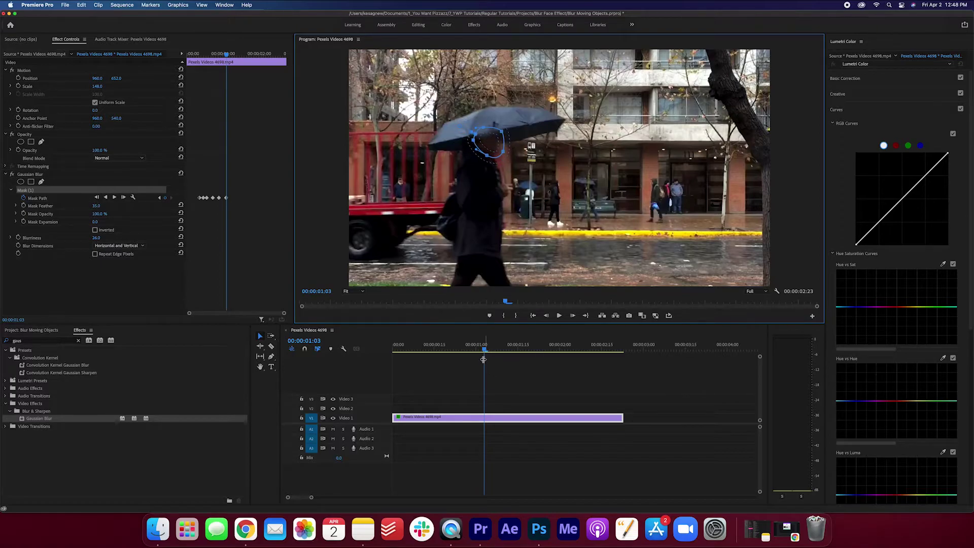
Keep the blur mask on her head at 1:09, 1:15, 1:21, 1:28 and 2:02.
drag(485, 349, 501, 350)
drag(489, 138, 533, 131)
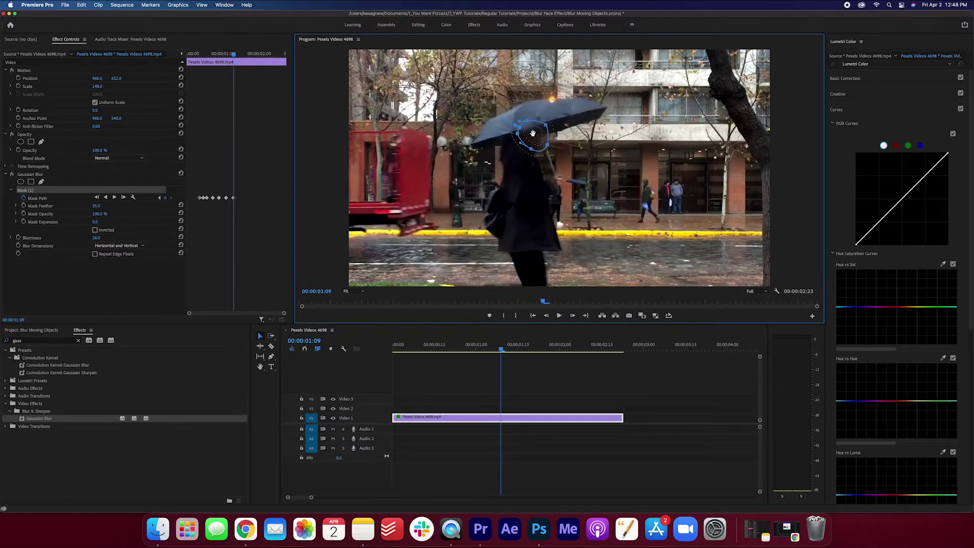
drag(502, 350, 518, 350)
drag(537, 128, 576, 135)
drag(526, 348, 533, 350)
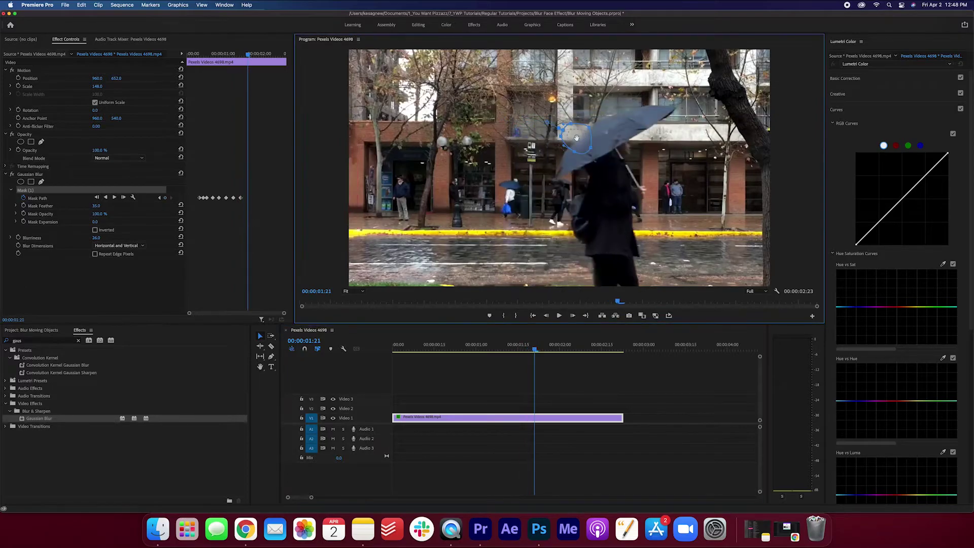
drag(576, 138, 620, 145)
drag(537, 350, 553, 349)
drag(620, 145, 670, 143)
click(557, 350)
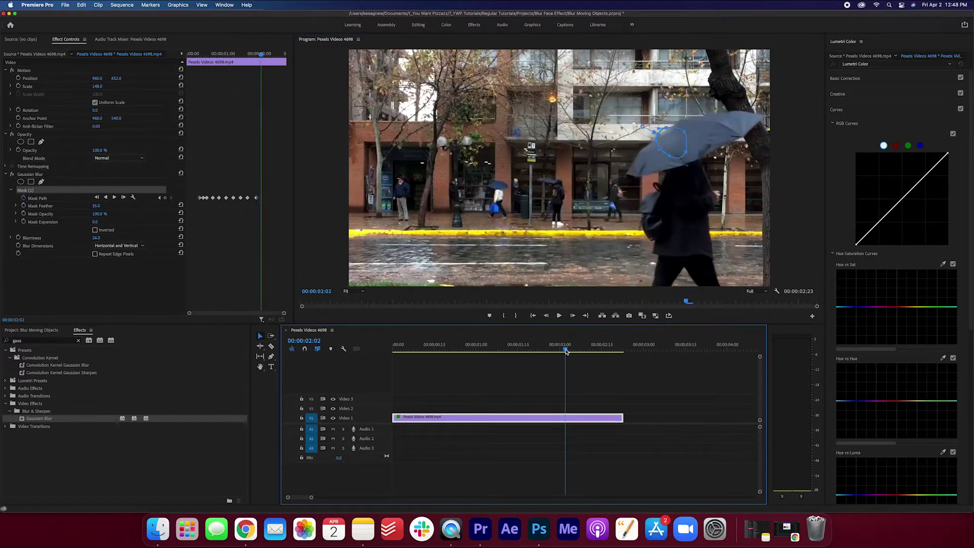
drag(557, 351, 567, 351)
drag(689, 133, 721, 141)
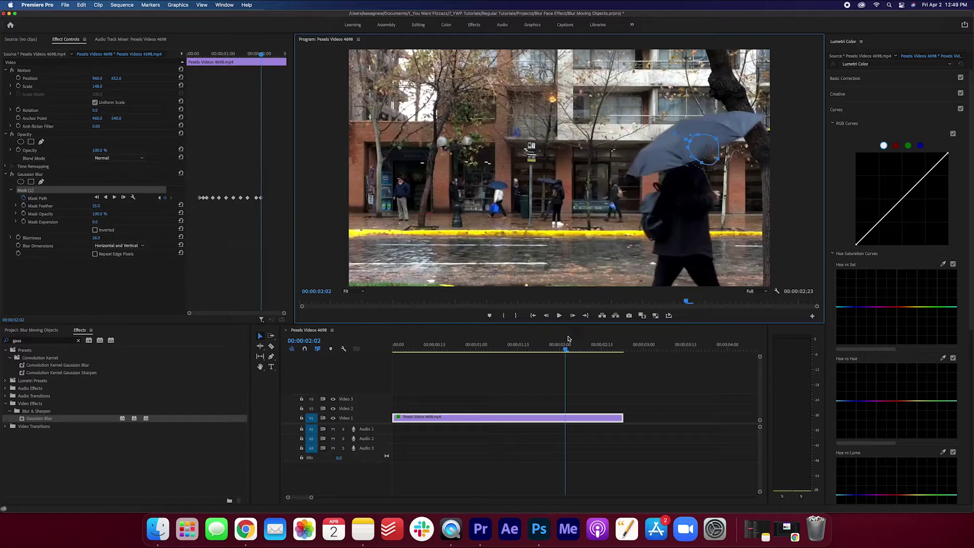
Keyframe Blurriness at 26 on 1:28 and 0 on 2:01, then return to the clip start.
scroll(569, 339, up, 3)
click(567, 351)
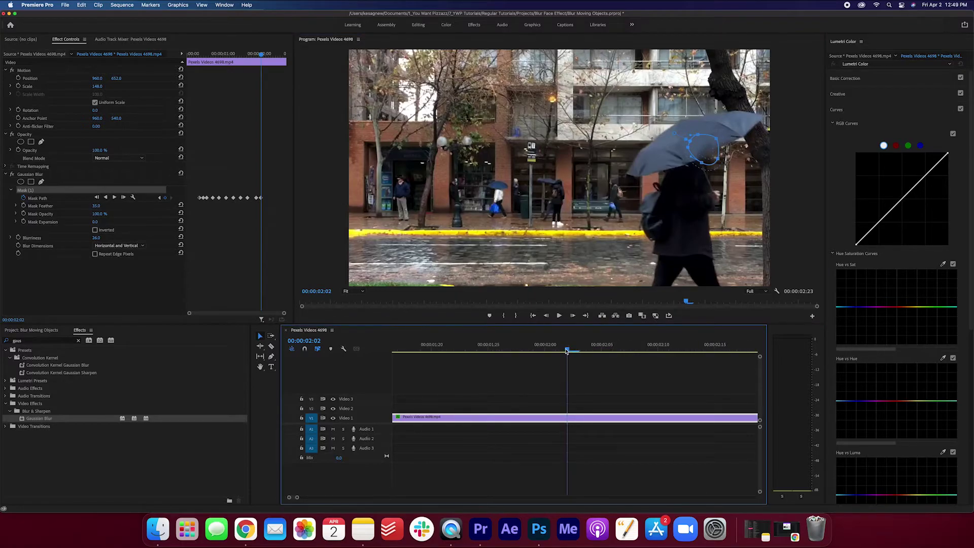
drag(566, 351, 546, 355)
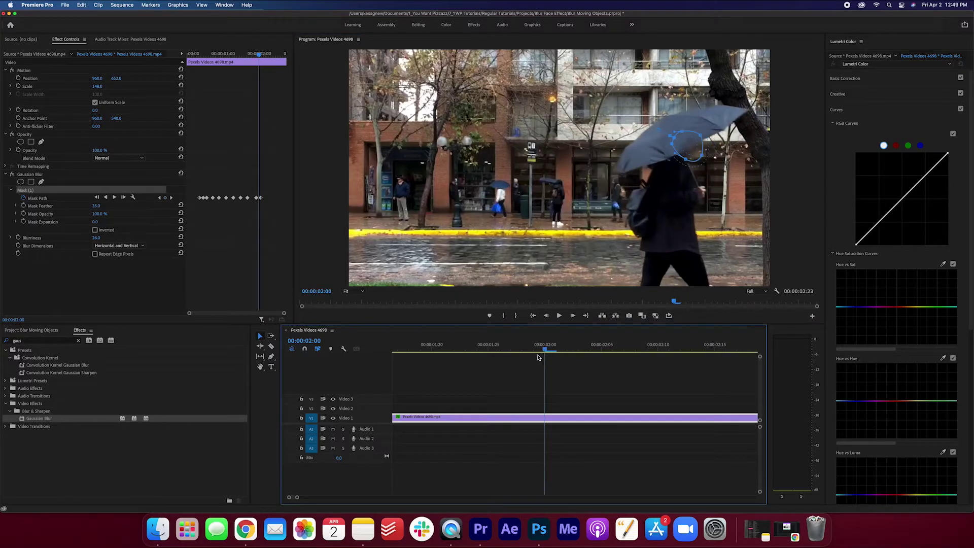
key(Left)
key(Left)
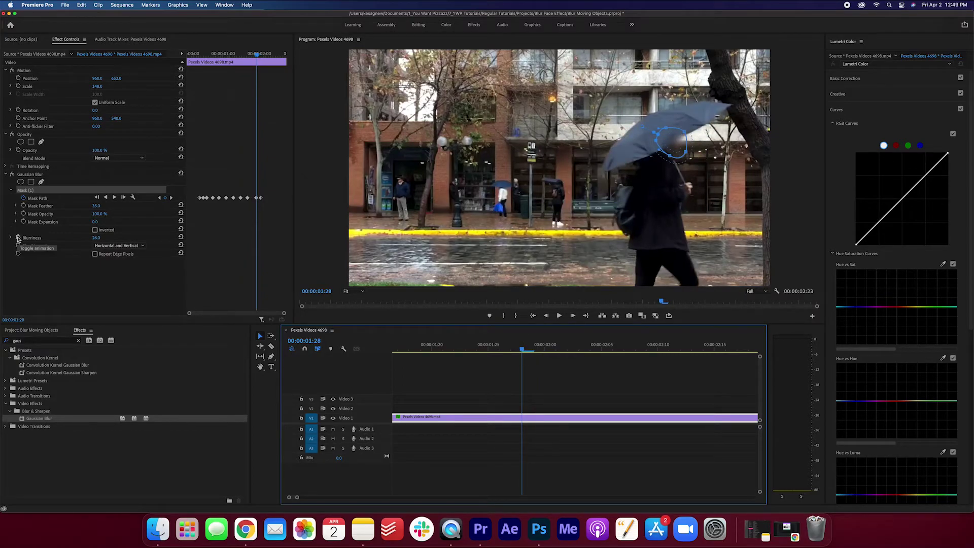
click(18, 238)
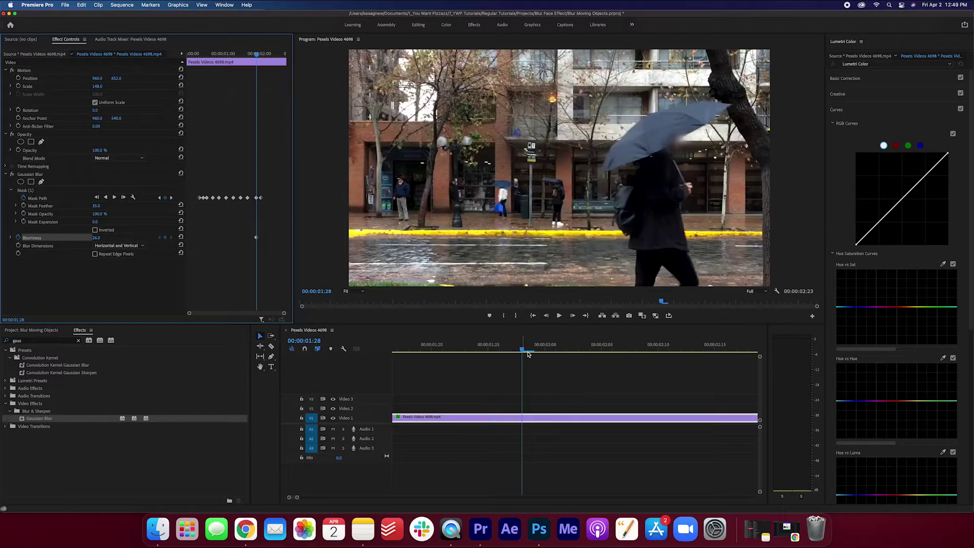
drag(527, 351, 532, 351)
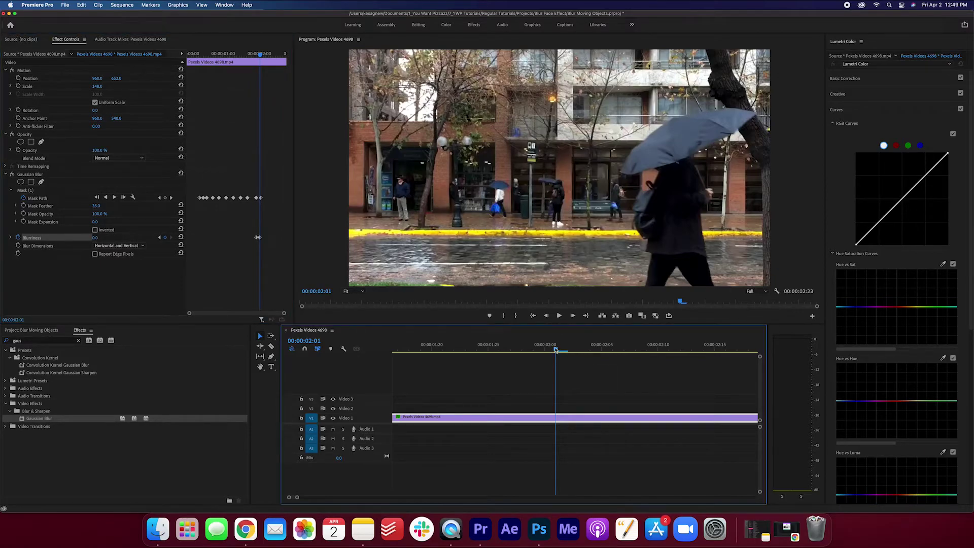
drag(557, 352, 651, 353)
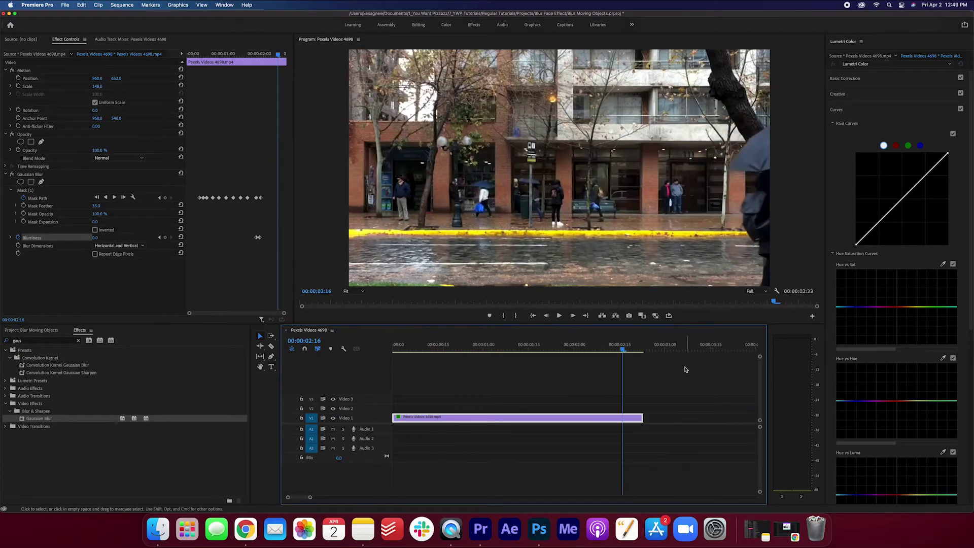
drag(620, 348, 330, 343)
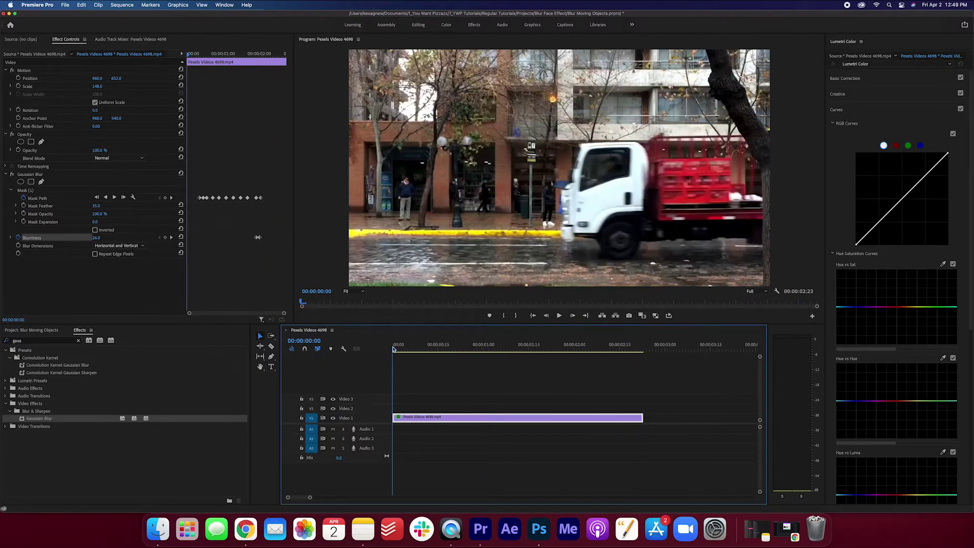
Play the sequence from the start to watch the face blur follow the walker and fade.
key(space)
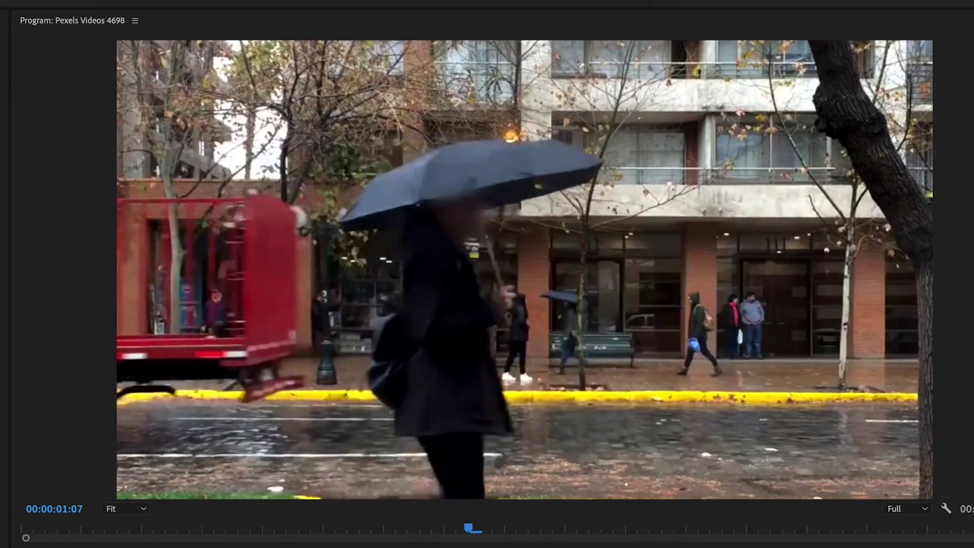